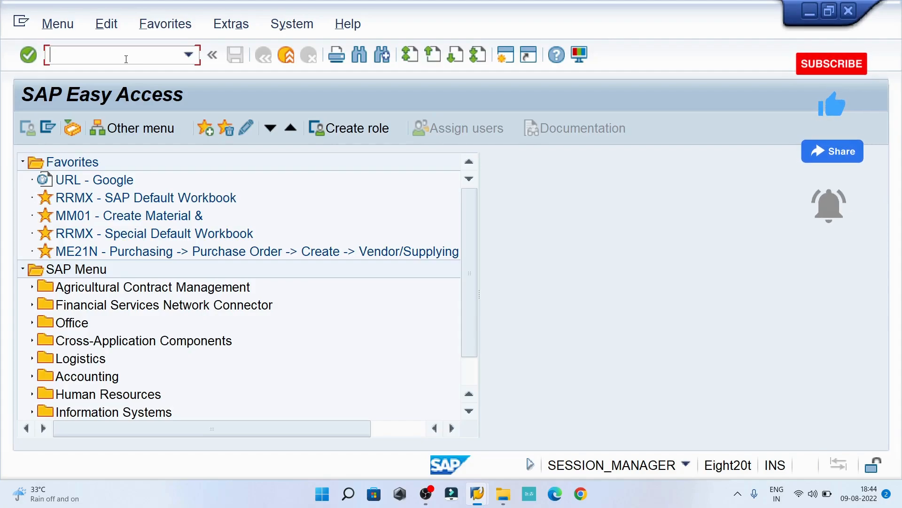
Open the SAP Reference IMG through transaction SPRO
type("spro")
key("Return")
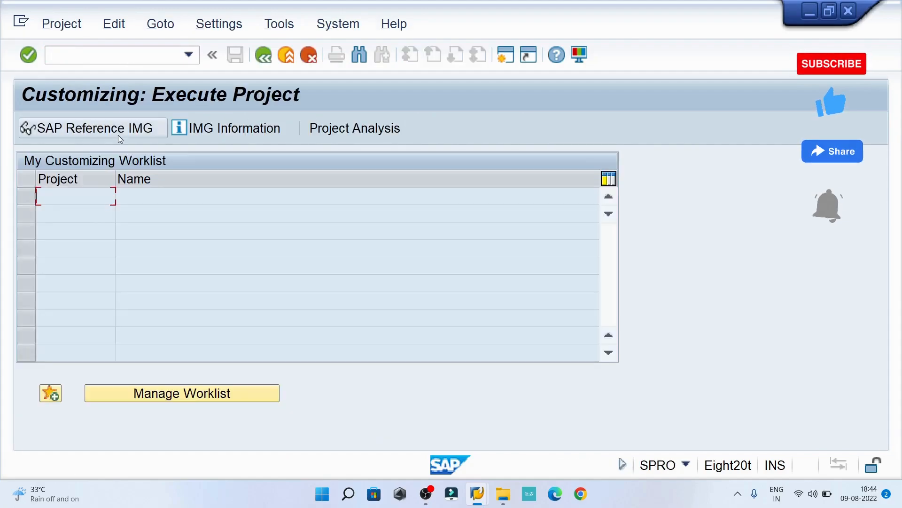
left_click(119, 136)
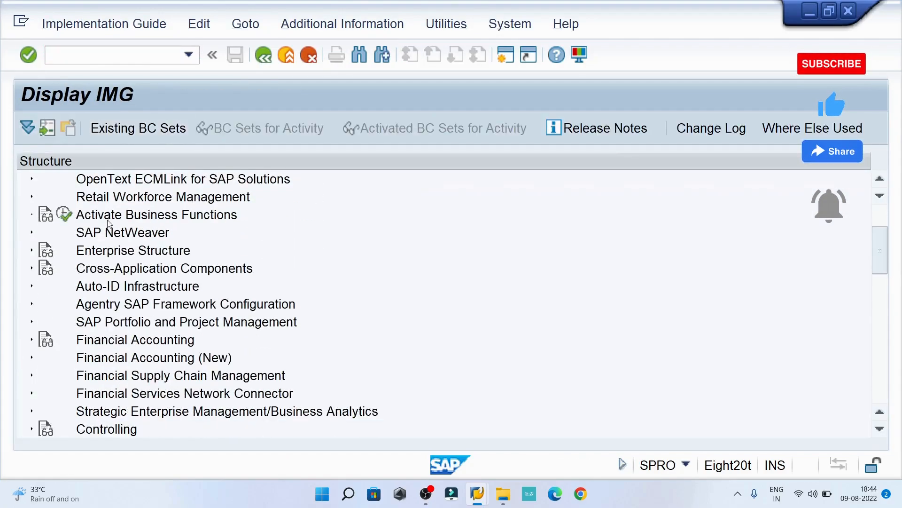
Open the Assign plant to company code activity under Enterprise Structure, Assignment, Logistics - General
left_click(162, 254)
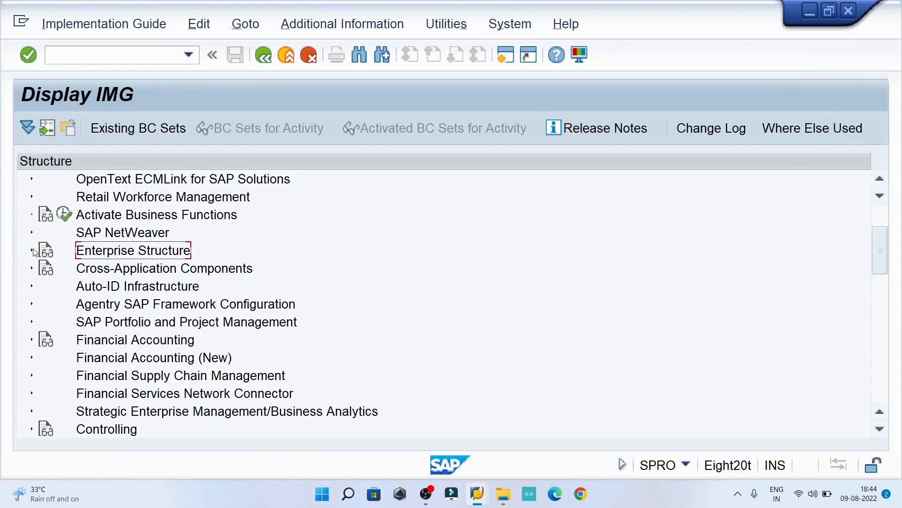
left_click(32, 251)
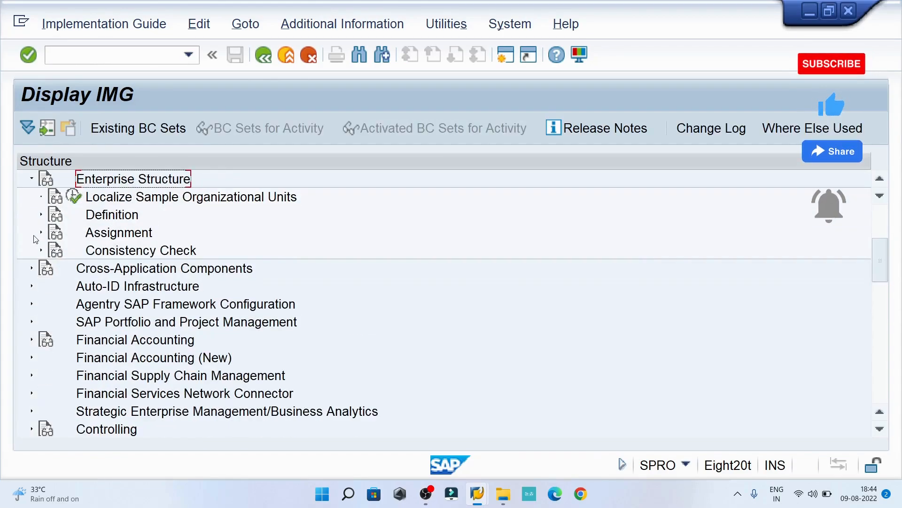
left_click(41, 232)
scroll(135, 250, "up", 1)
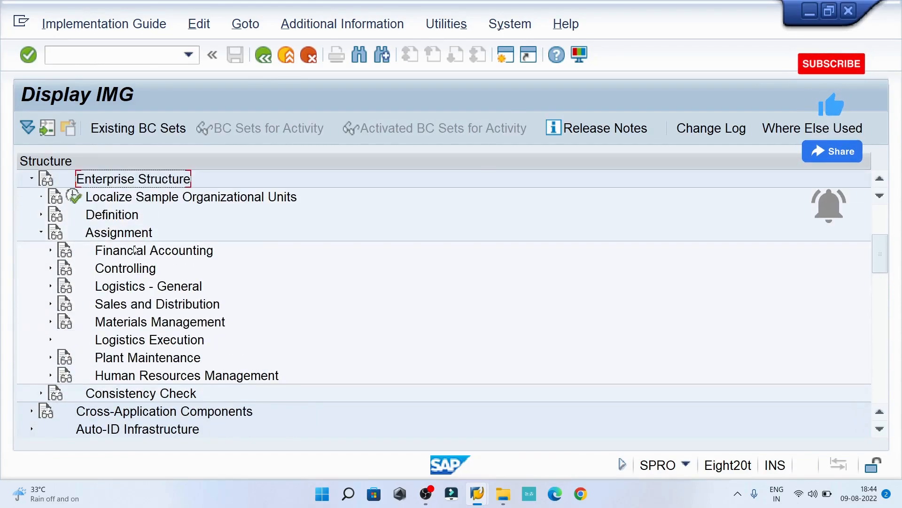
left_click(138, 254)
left_click(131, 273)
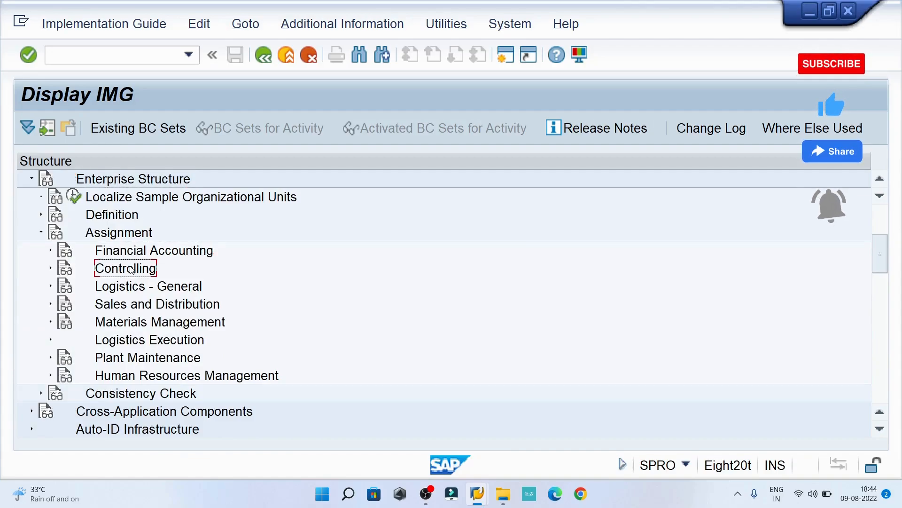
left_click(134, 287)
scroll(131, 301, "down", 1)
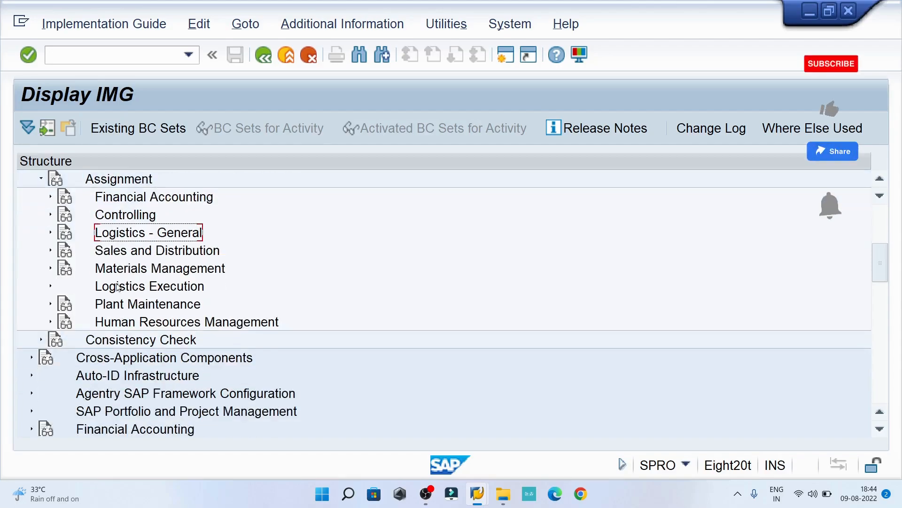
left_click(51, 233)
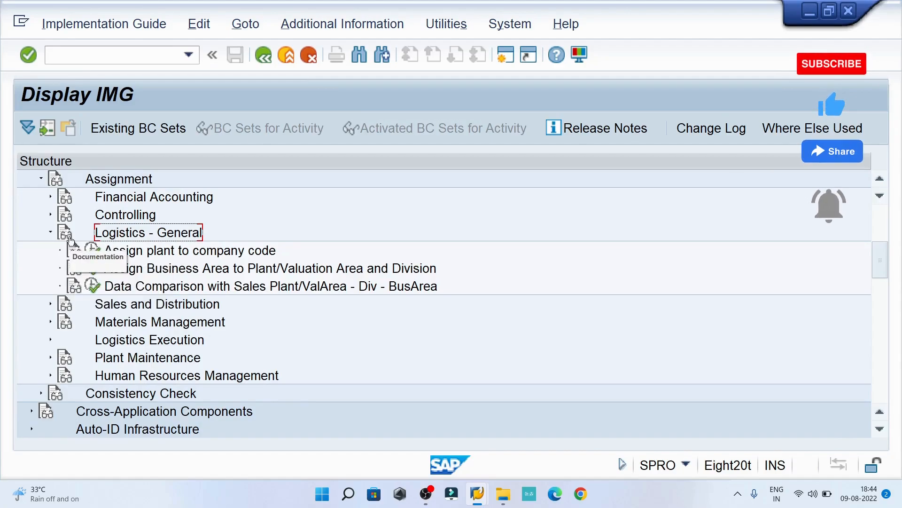
left_click(162, 253)
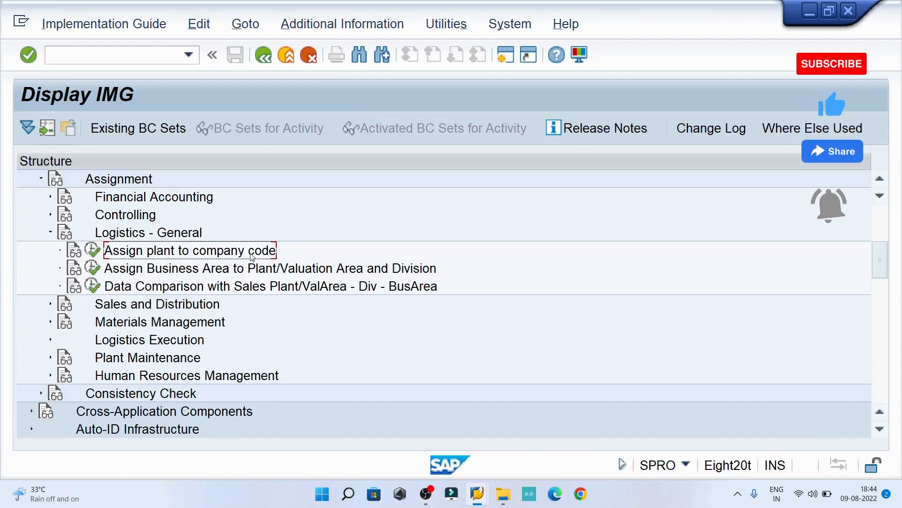
left_click(96, 256)
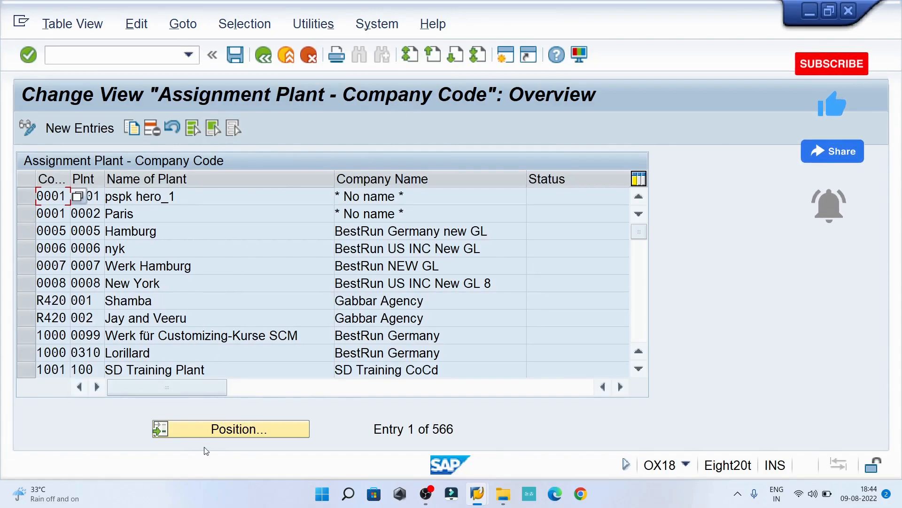
Search the plant assignment list for plant RCC1
left_click(205, 429)
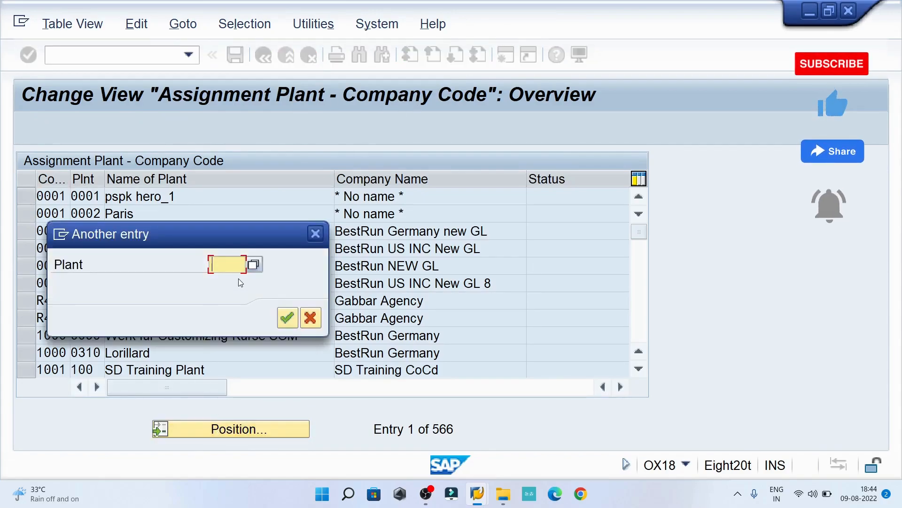
type("RCC1")
key("Return")
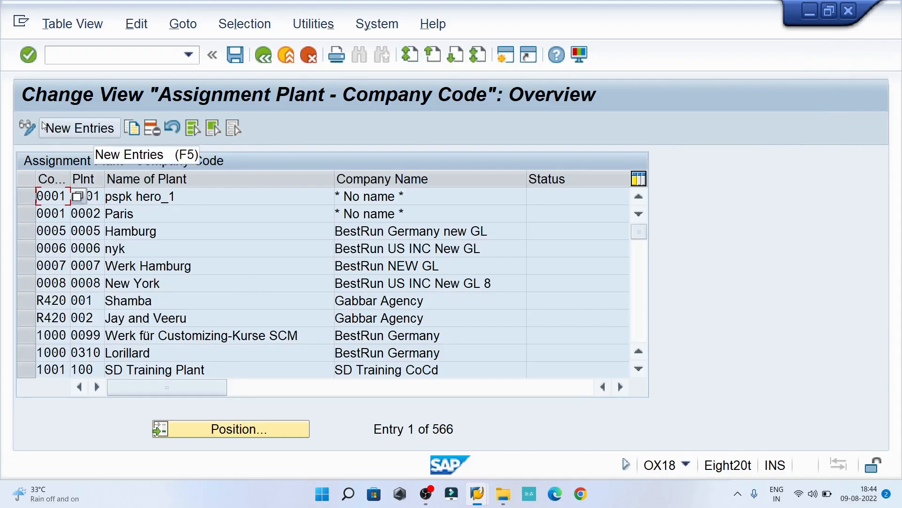
Add a new entry assigning plant RCC1 to company code RCC1
left_click(86, 131)
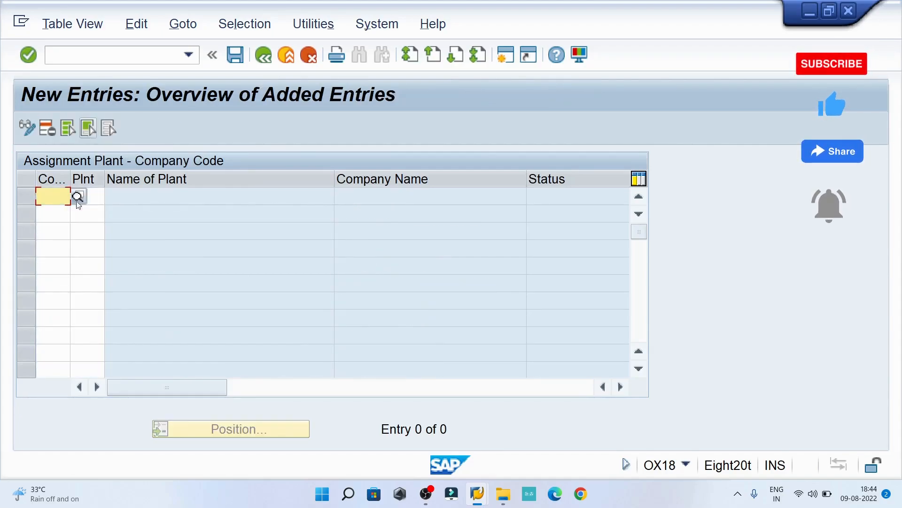
type("RCC1")
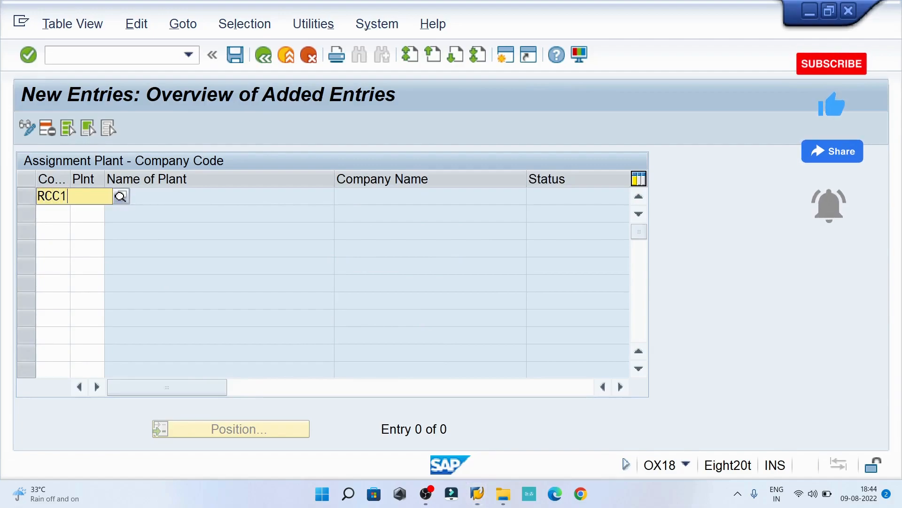
key("Down")
key("Return")
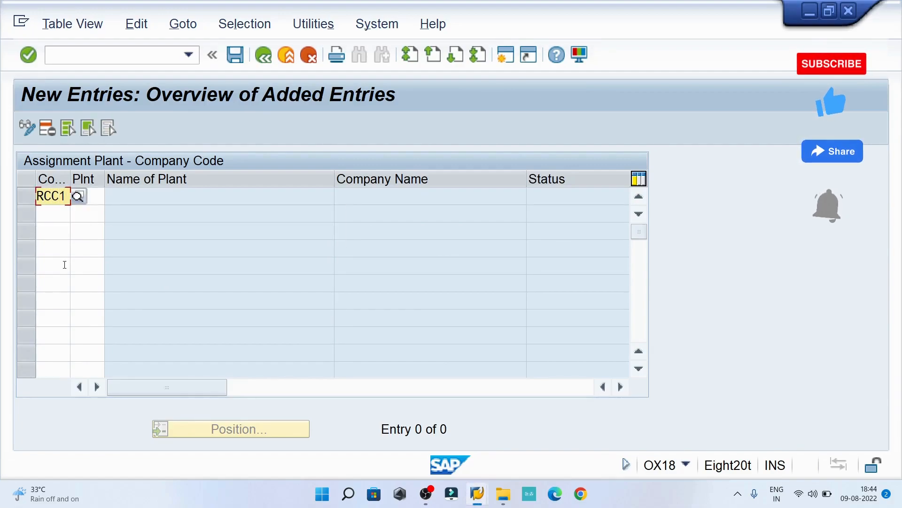
key("Tab")
type("RCC1")
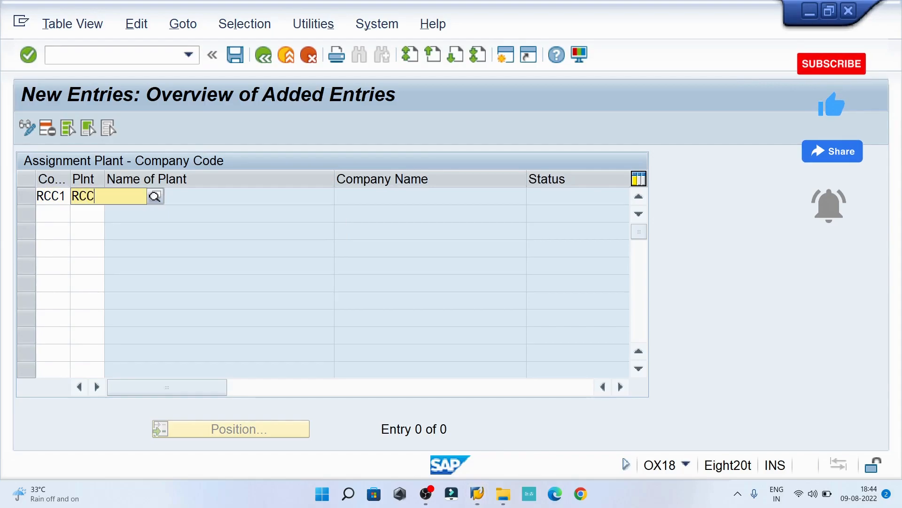
key("Down")
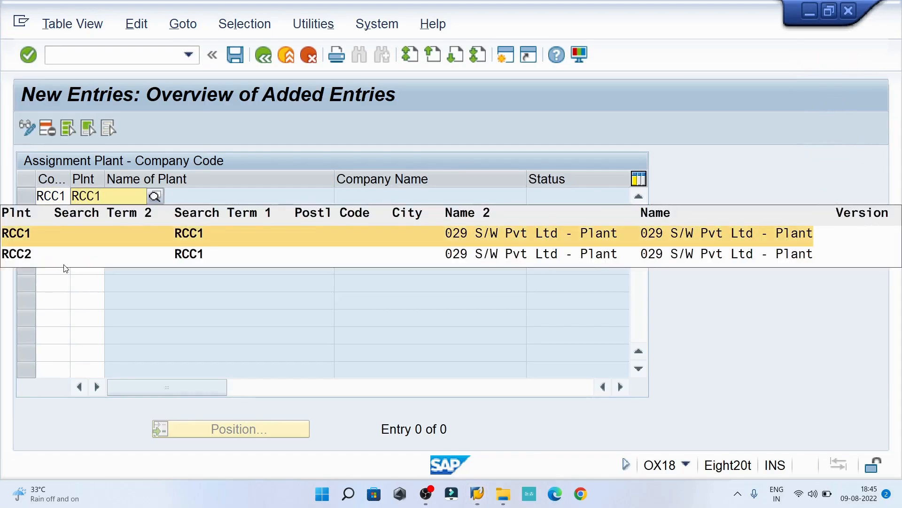
key("Return")
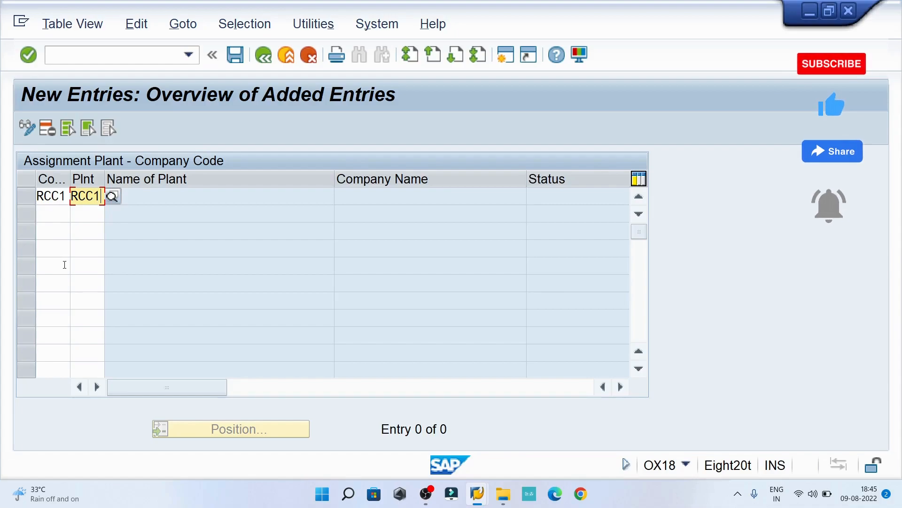
key("Return")
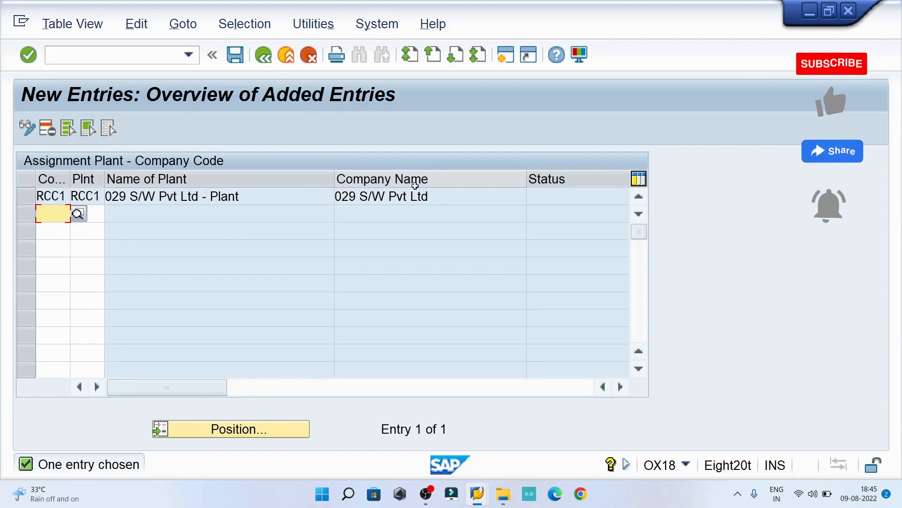
Save the new plant assignment and return to the IMG structure
left_click(236, 55)
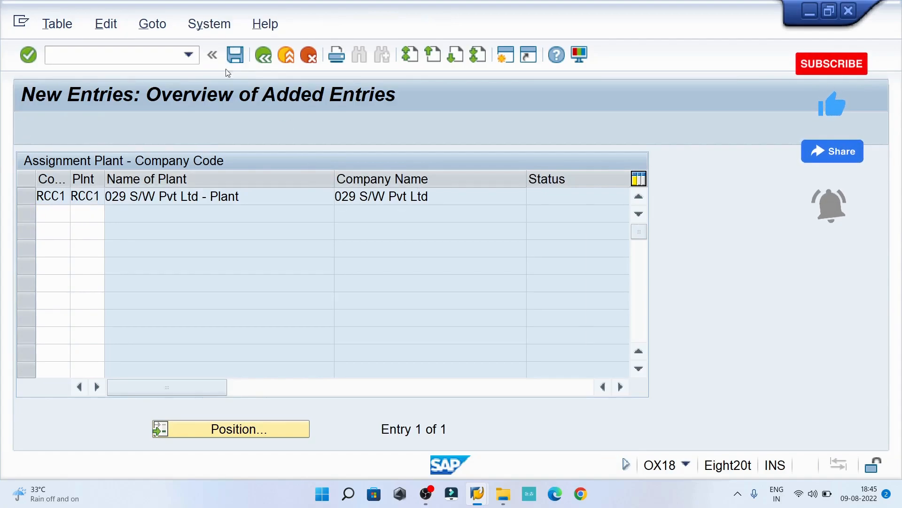
left_click(312, 315)
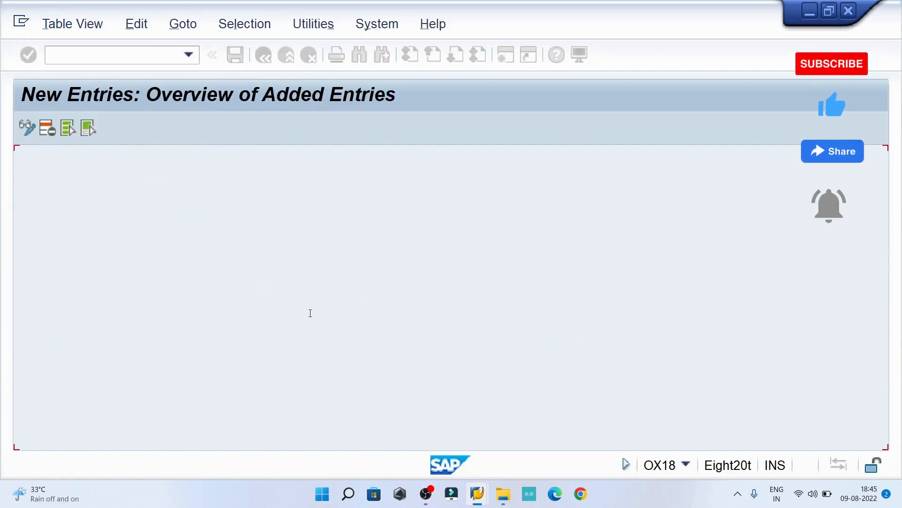
left_click(264, 55)
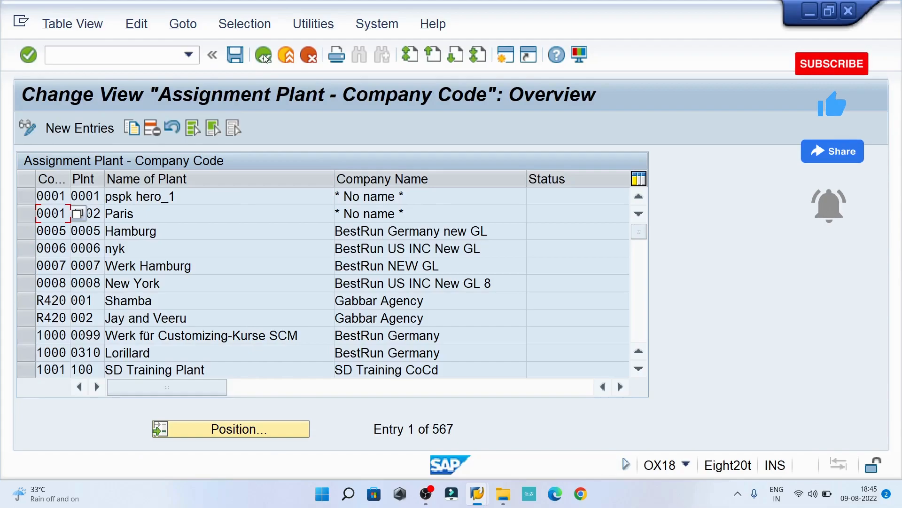
left_click(264, 54)
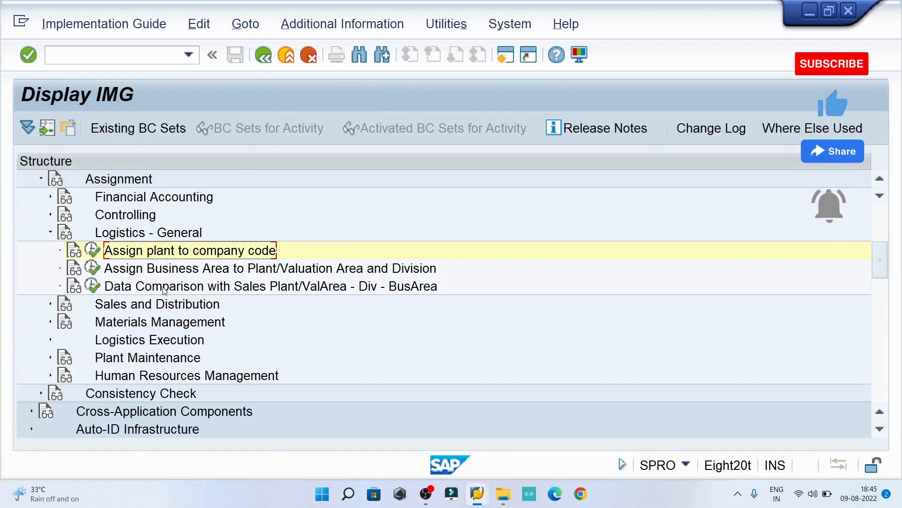
Try to assign plant RCC1 to company code RCC2 in a new entry, and discard that entry
left_click(96, 248)
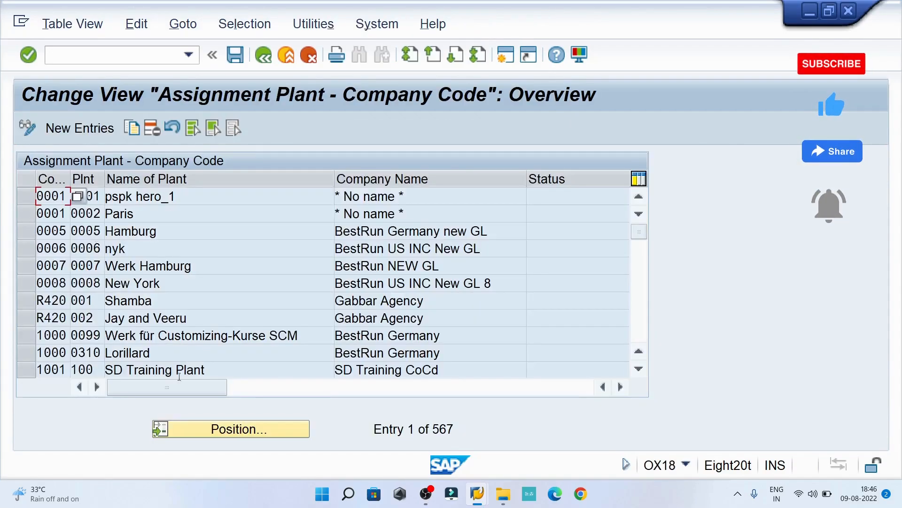
left_click(93, 130)
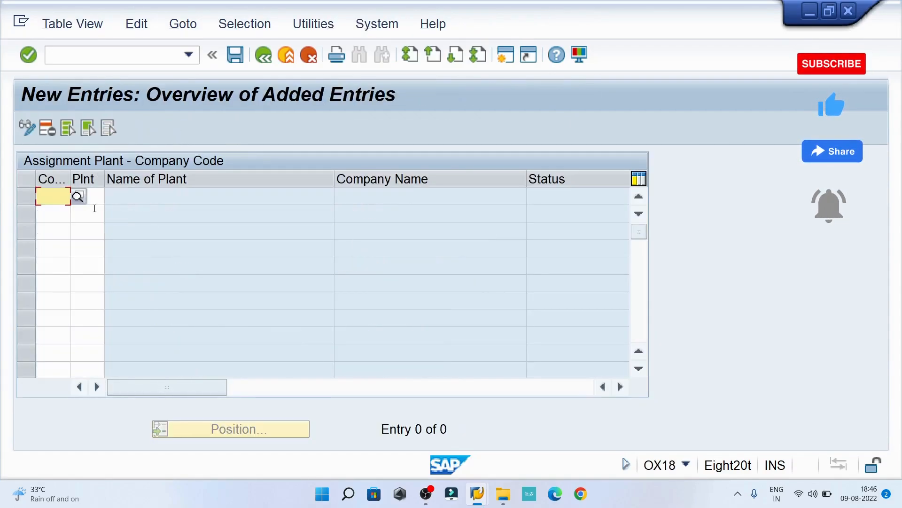
left_click(92, 197)
type("RCC1")
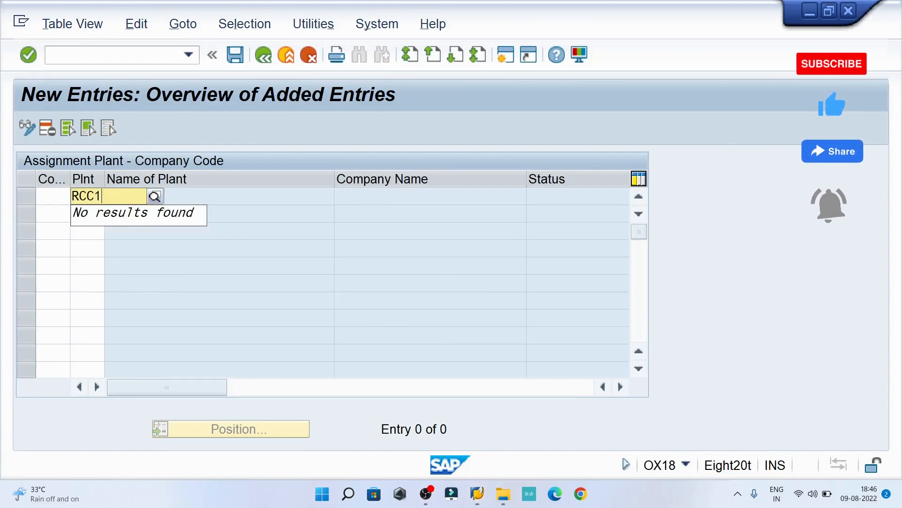
left_click(61, 229)
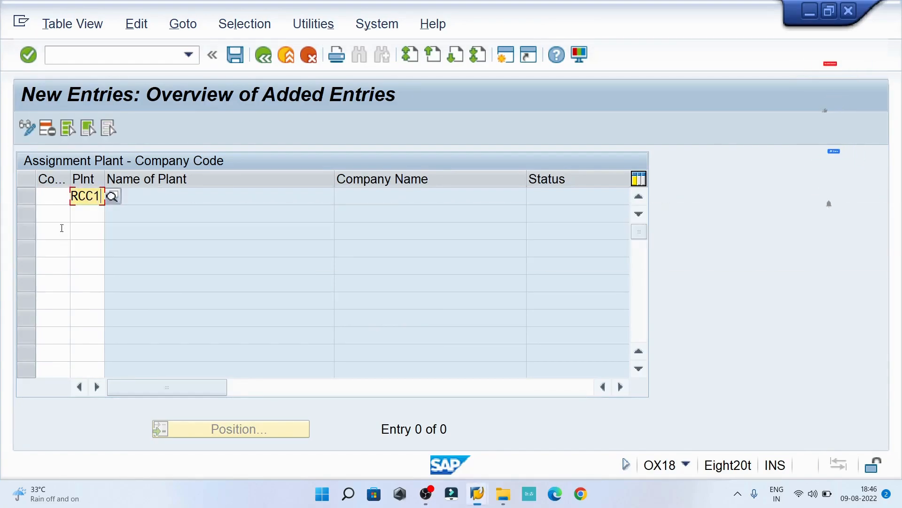
left_click(58, 197)
type("RCC2")
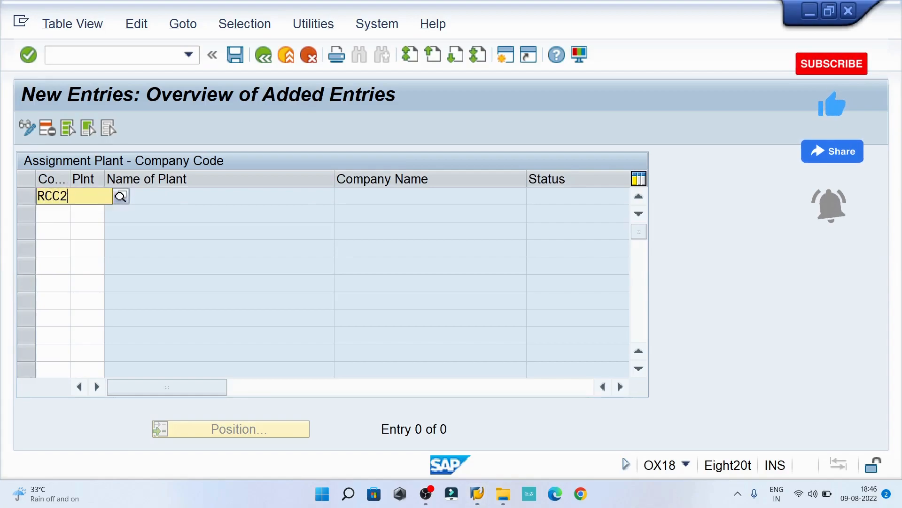
key("Return")
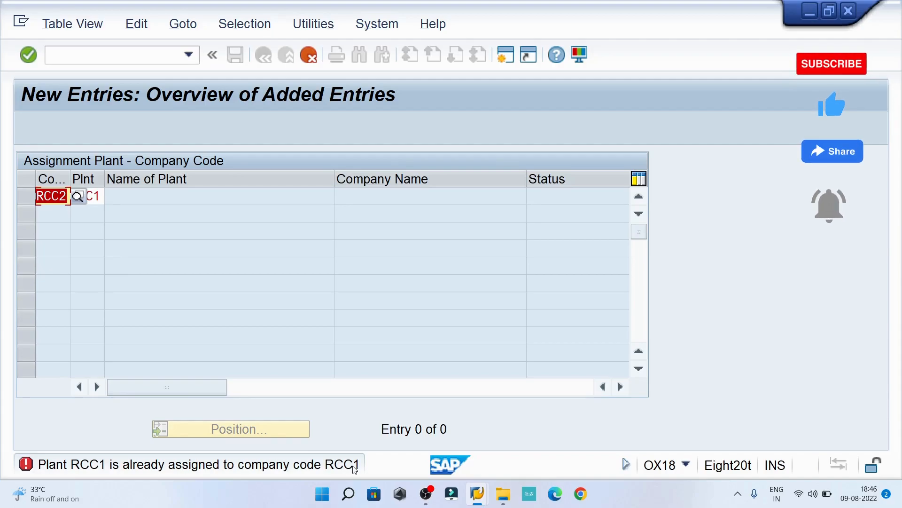
left_click(309, 55)
left_click(281, 343)
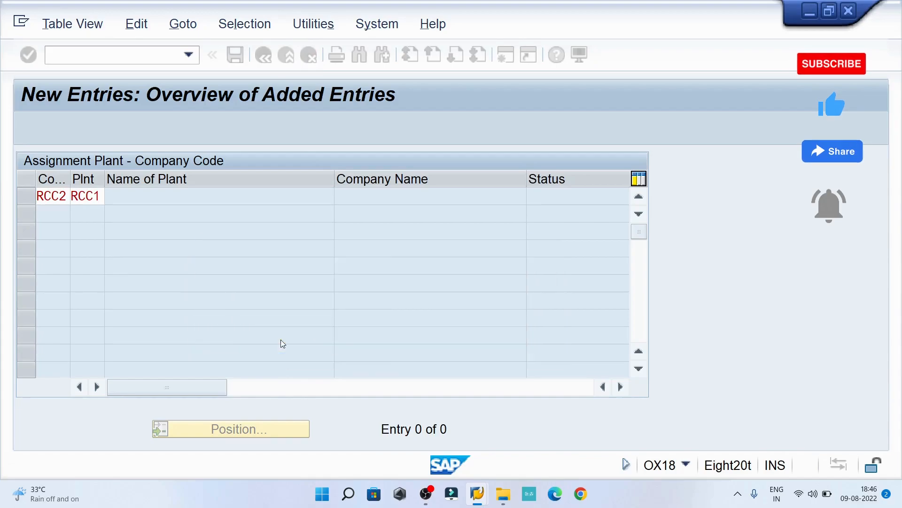
left_click(313, 53)
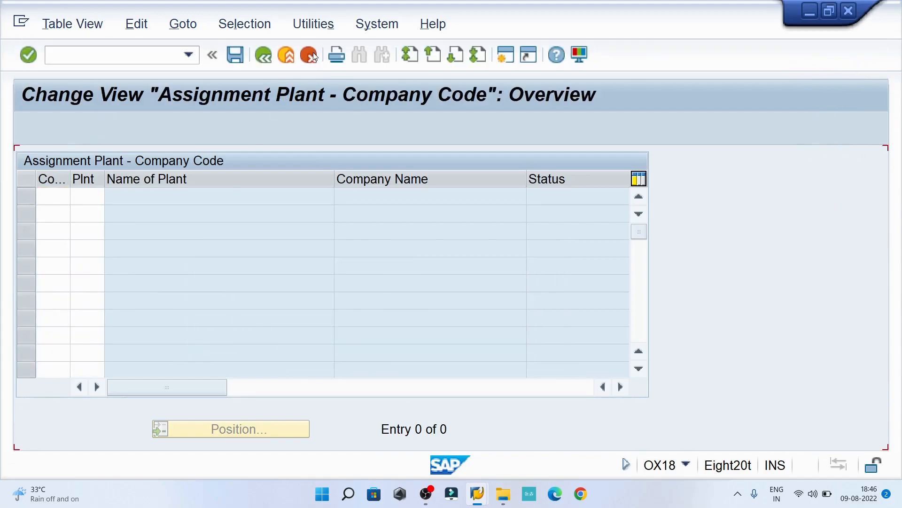
left_click(313, 53)
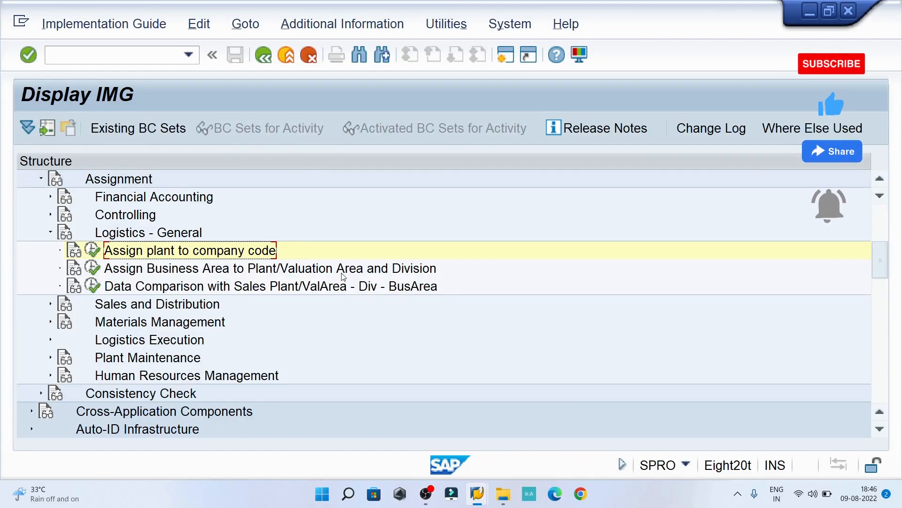
Open the Plant - division allocation in the Assign Business Area to Plant/Valuation Area and Division activity
left_click(199, 273)
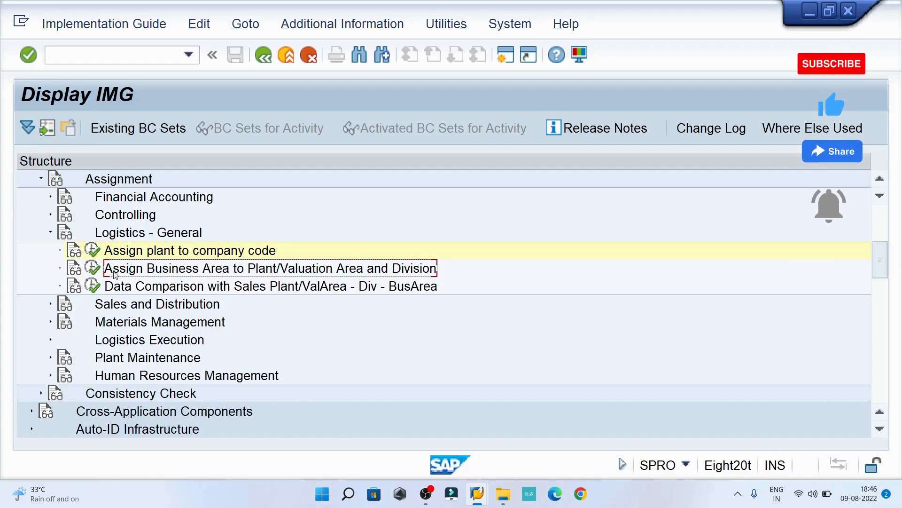
left_click(94, 268)
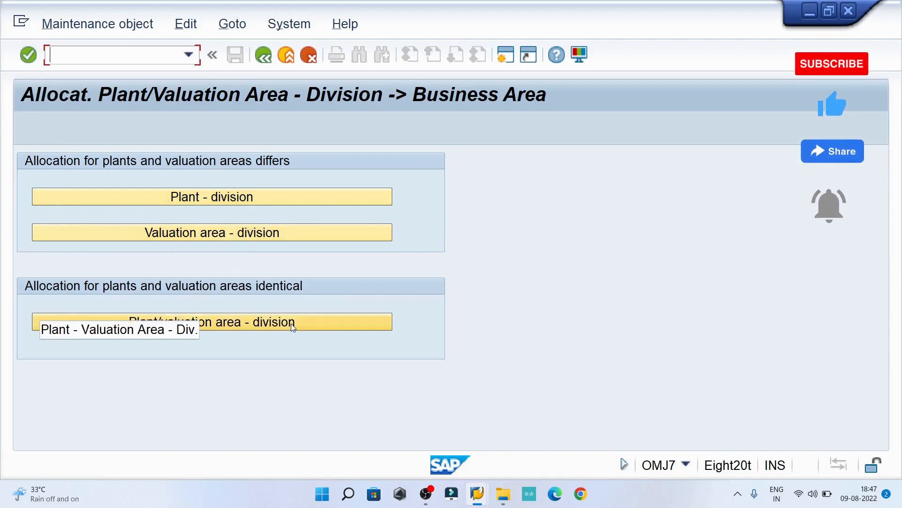
left_click(243, 198)
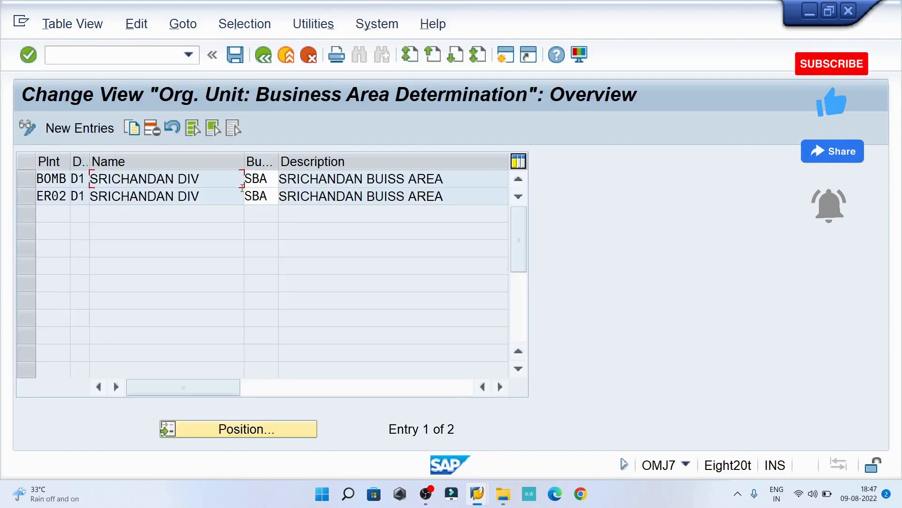
Add a new Plant - division entry for plant RCC1 with division R0, widening the division column
left_click(49, 131)
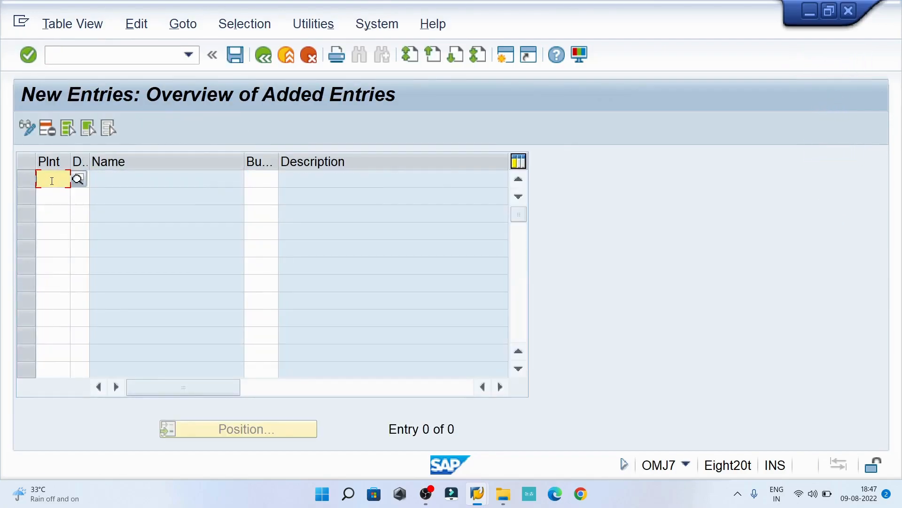
type("RCC2")
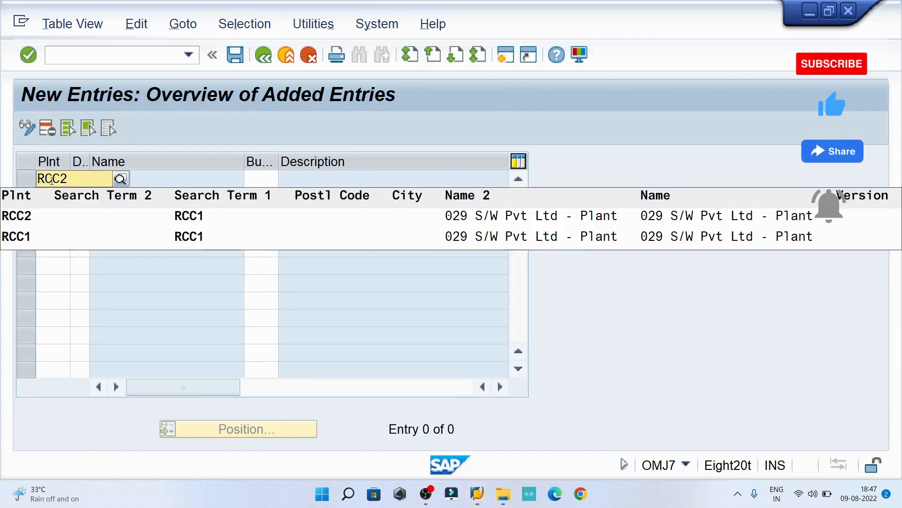
key("BackSpace")
type("1")
left_click(47, 225)
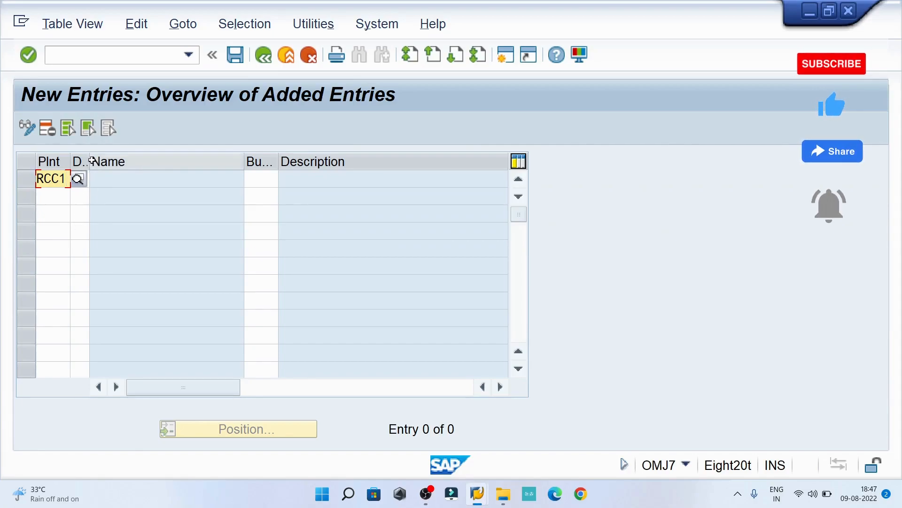
left_click_drag(92, 161, 107, 161)
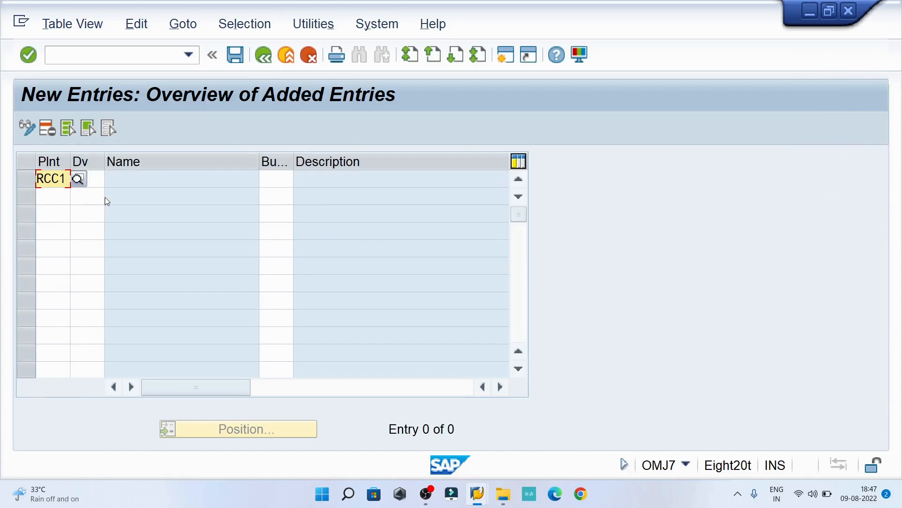
left_click(98, 177)
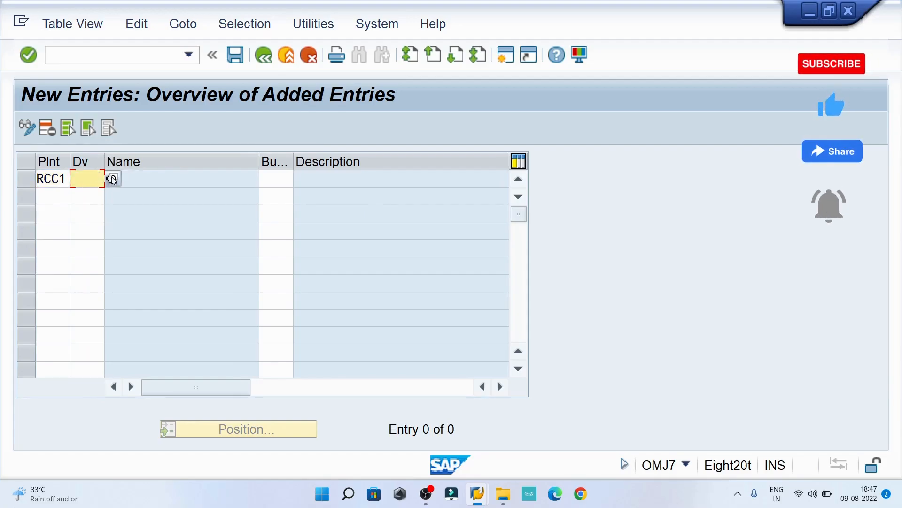
type("R0")
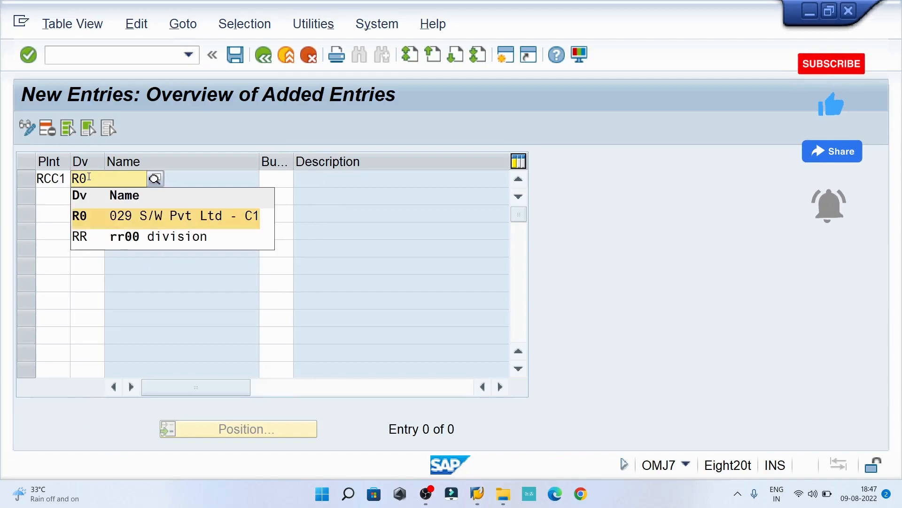
key("Return")
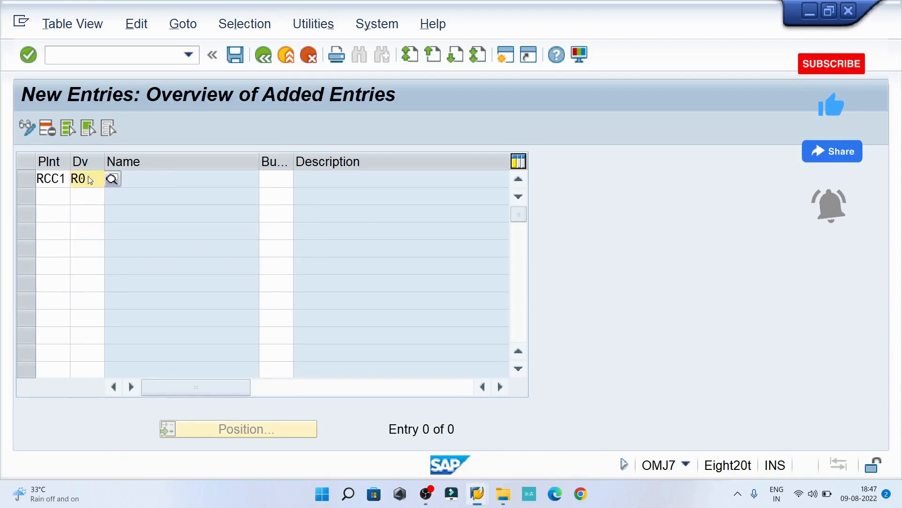
key("Return")
Save the plant entry under the customizing request "CR for RCC1" and return to the business area allocation overview
left_click(235, 55)
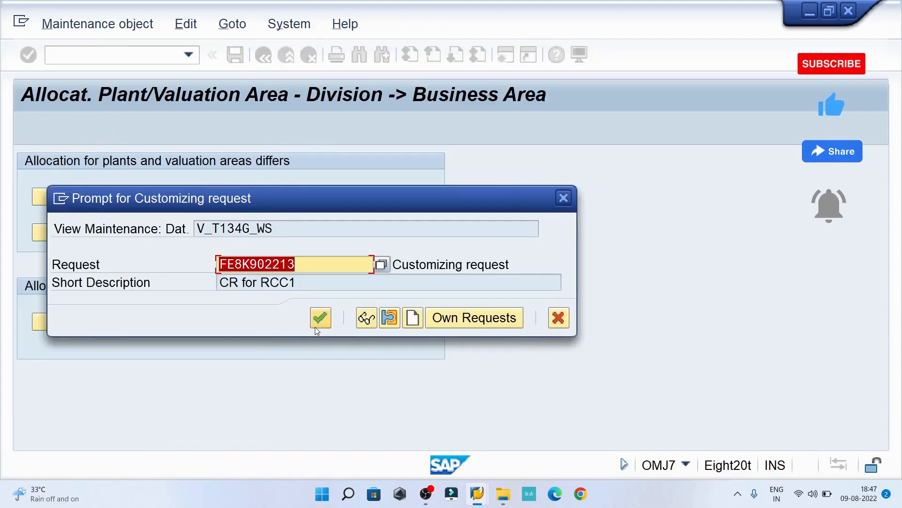
left_click(320, 316)
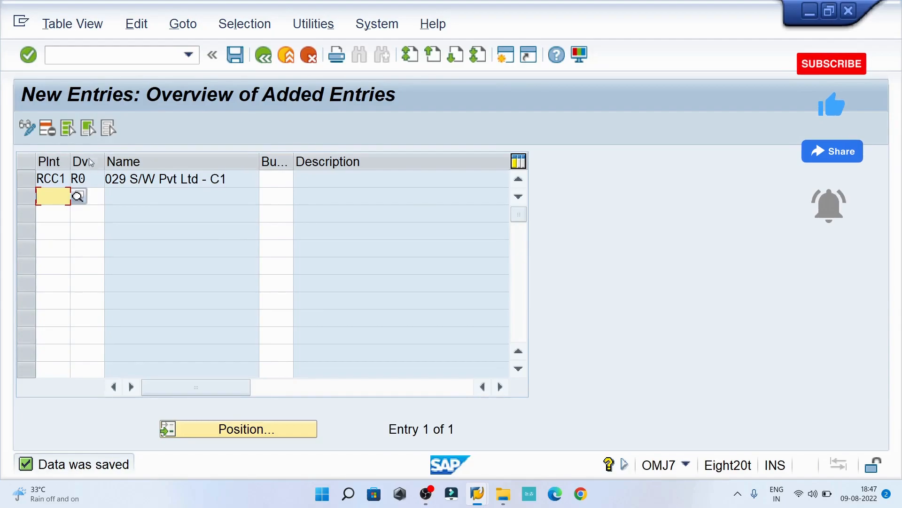
left_click(264, 55)
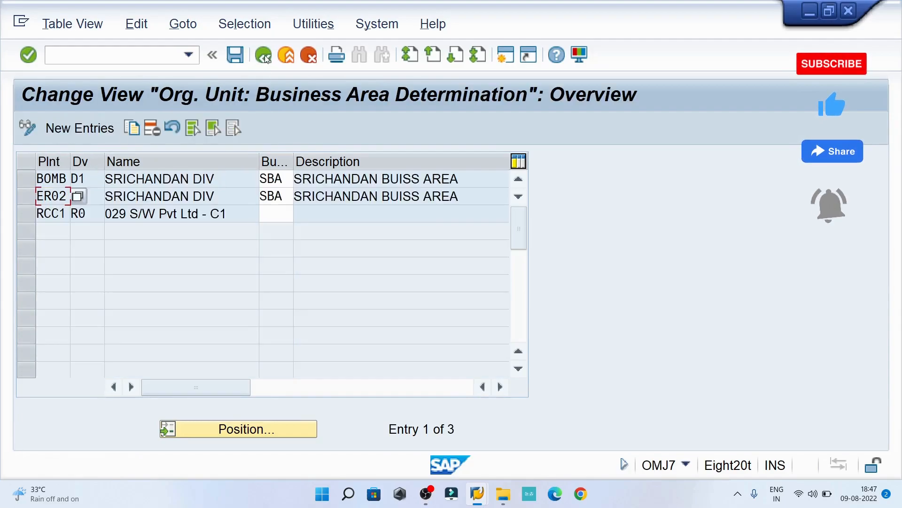
left_click(264, 55)
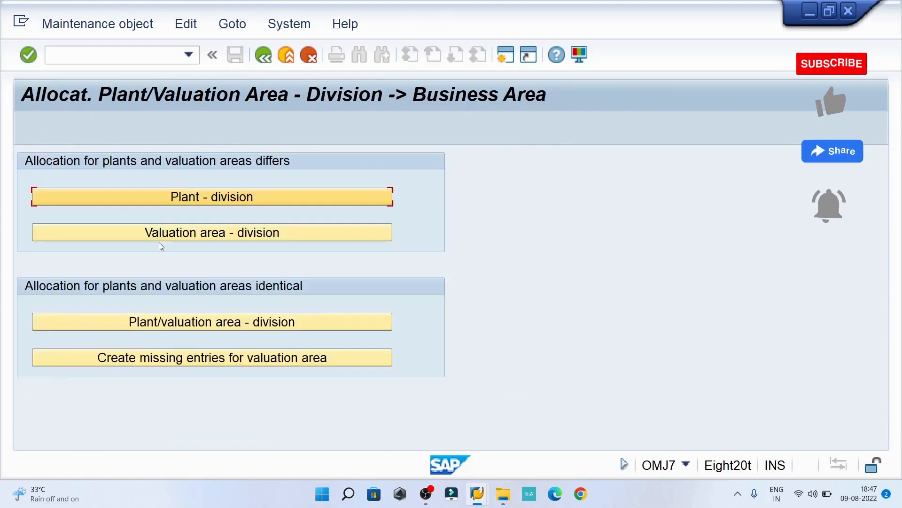
Add a new Valuation area - division entry for valuation area RCC1 with division R0
left_click(200, 234)
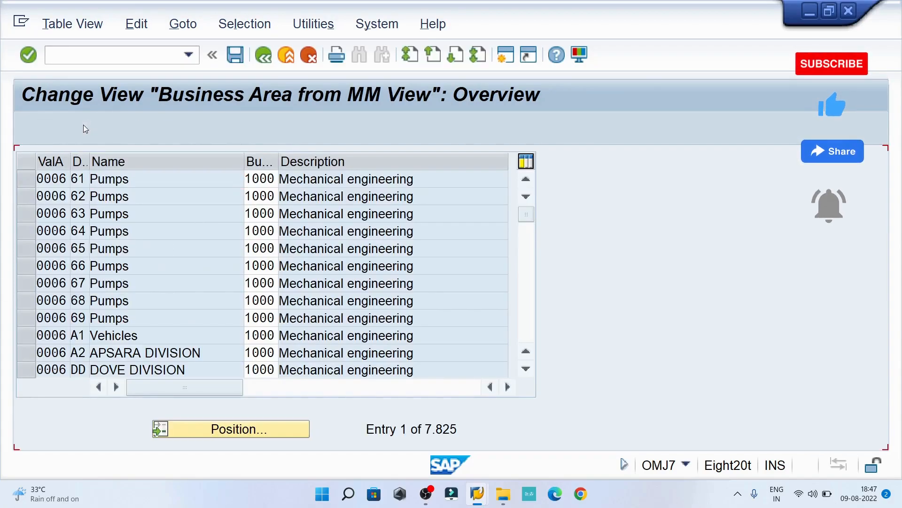
left_click(83, 126)
type("RCC2")
key("BackSpace")
type("1")
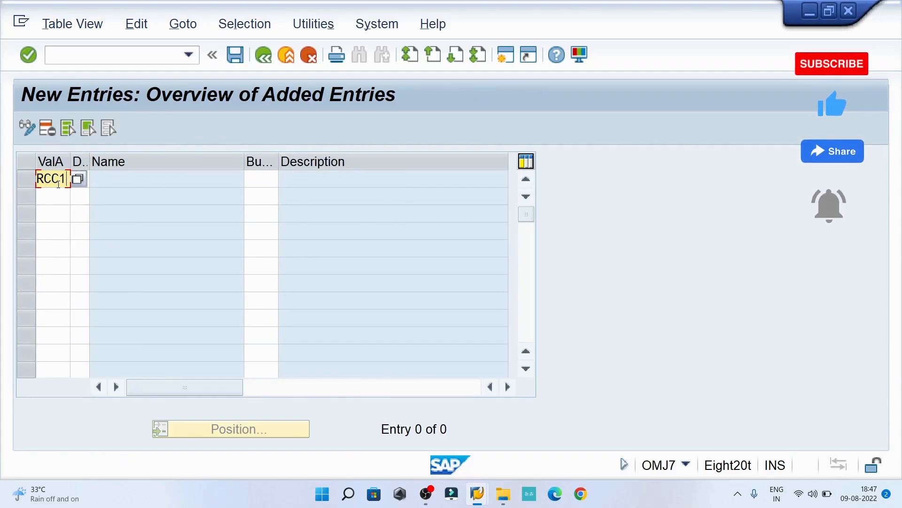
key("Tab")
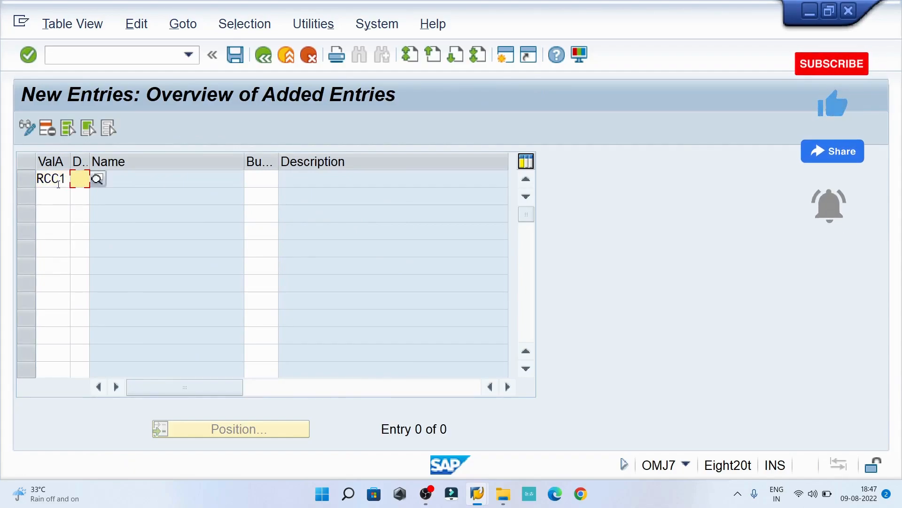
type("R0")
key("Return")
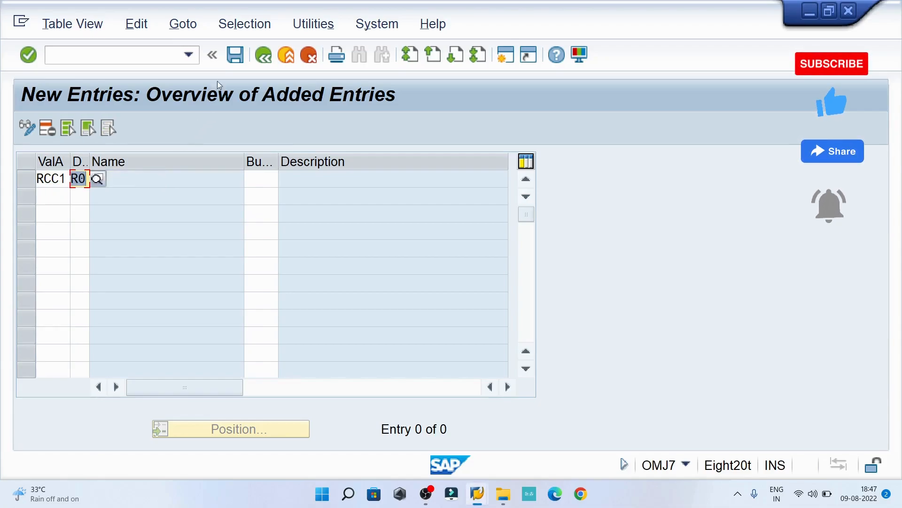
Save the valuation area entry under the customizing request "CR for RCC1" and return to the business area allocation overview
left_click(235, 54)
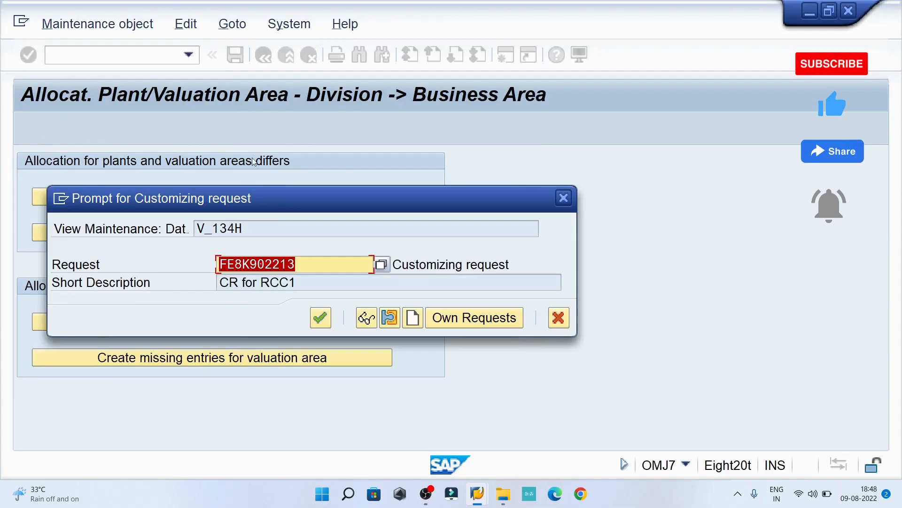
left_click(318, 318)
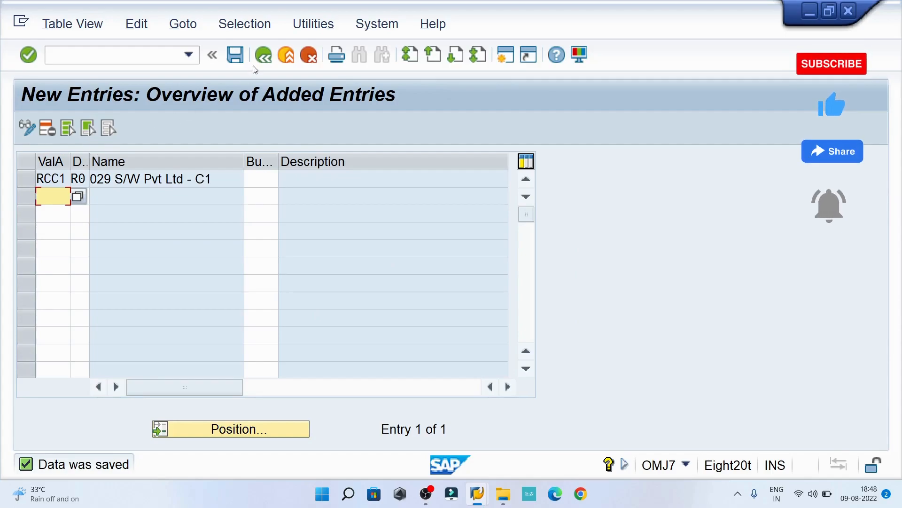
left_click(268, 57)
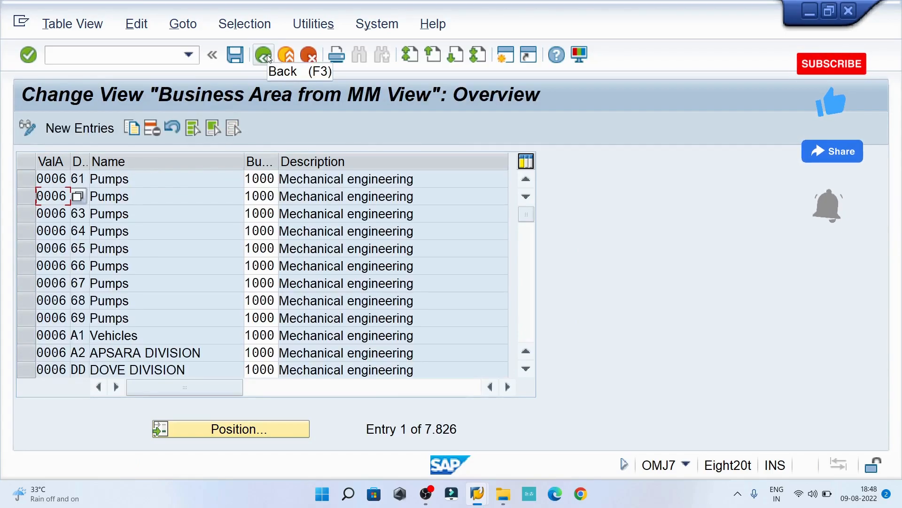
left_click(267, 58)
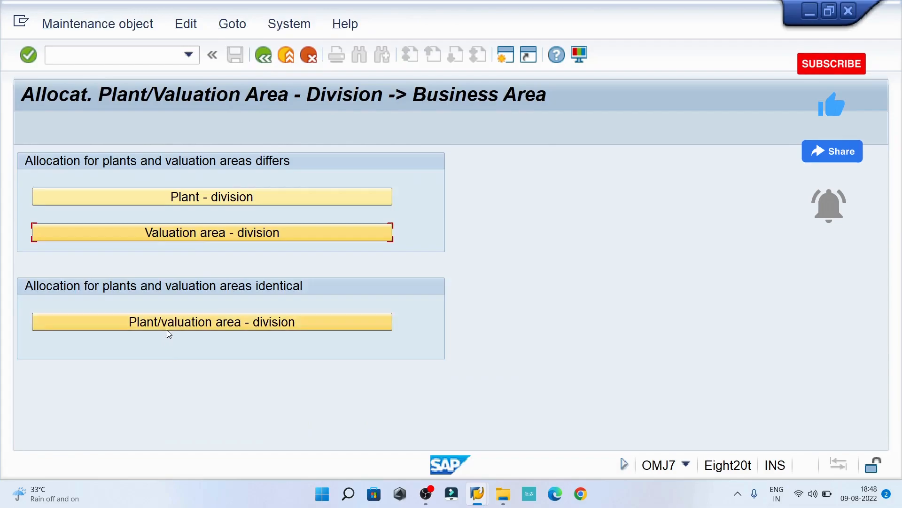
Review the entries of the Plant/valuation area - division allocation and return to the IMG structure
left_click(168, 322)
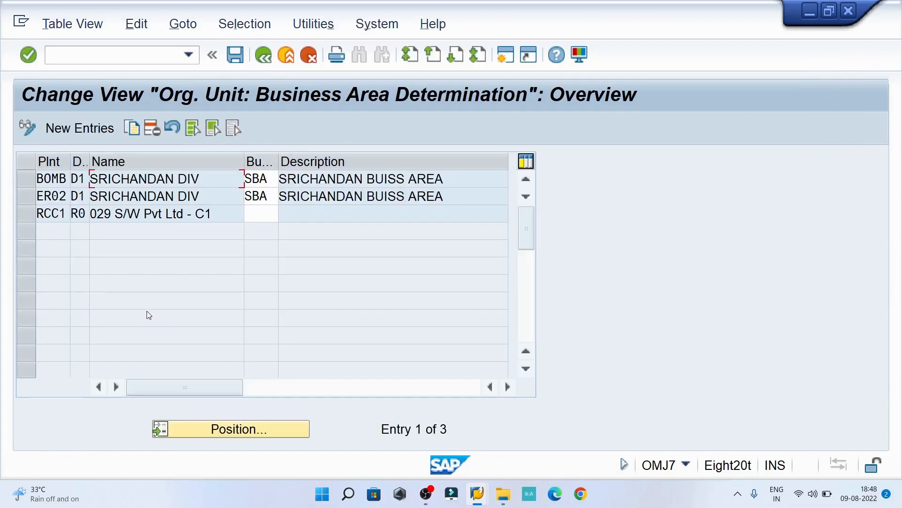
left_click(263, 55)
left_click(260, 59)
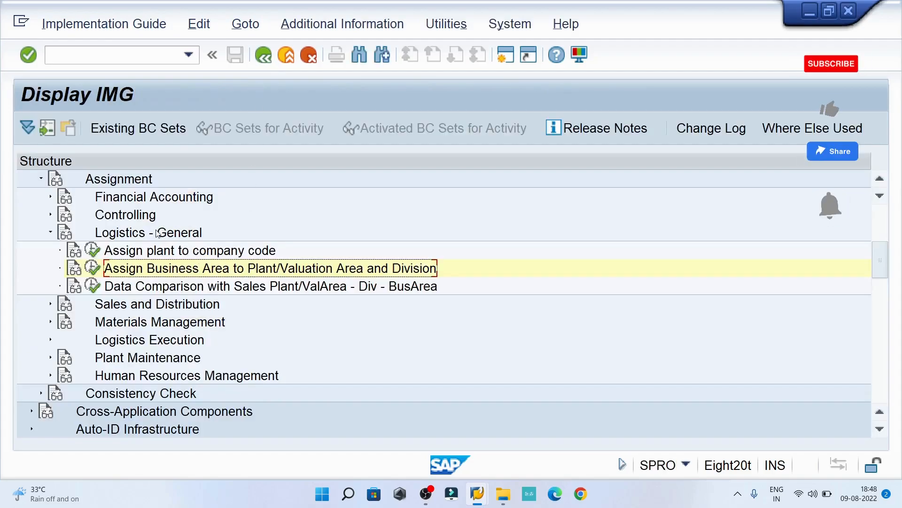
Run Data Comparison with Sales Plant/ValArea - Div - BusArea under the customizing request "CR for RCC1" and return to the IMG structure
left_click(135, 291)
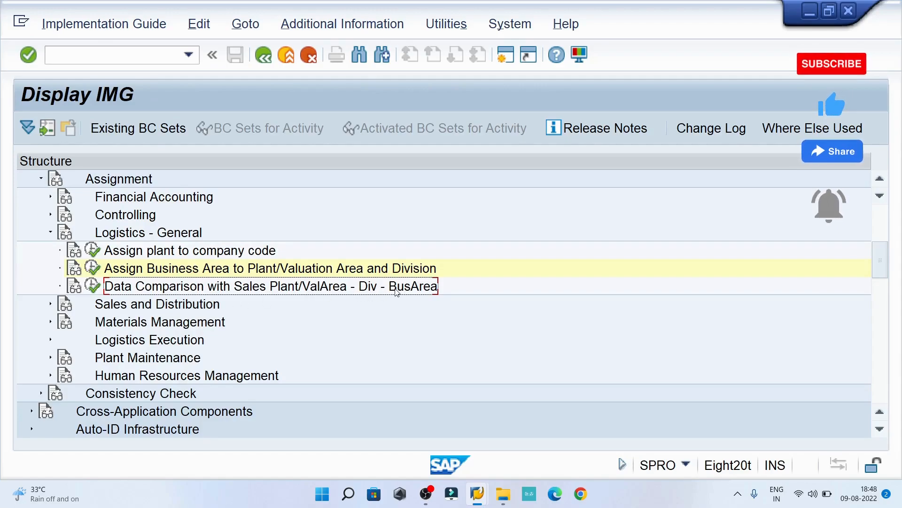
left_click(94, 285)
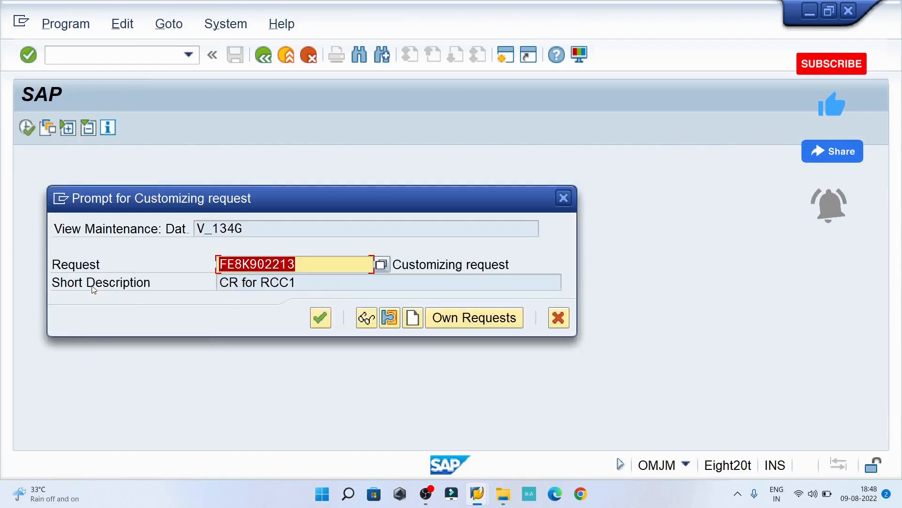
left_click(318, 315)
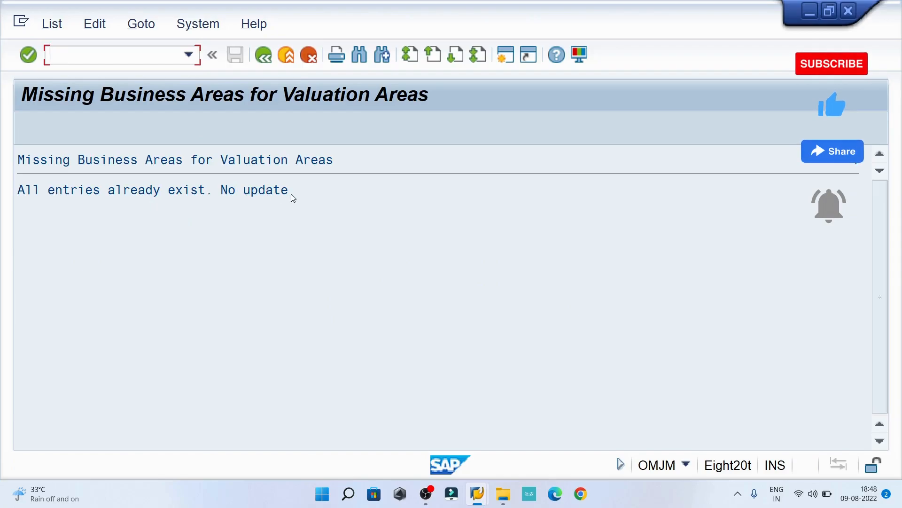
left_click(262, 55)
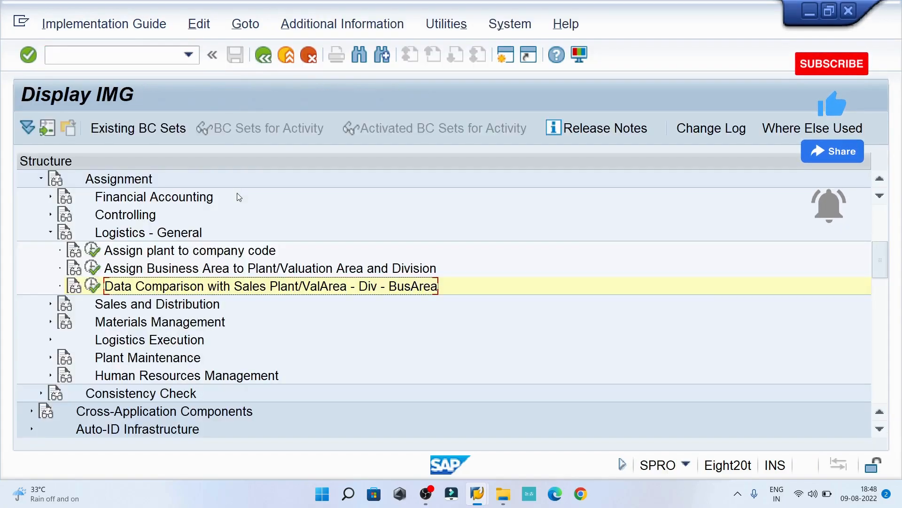